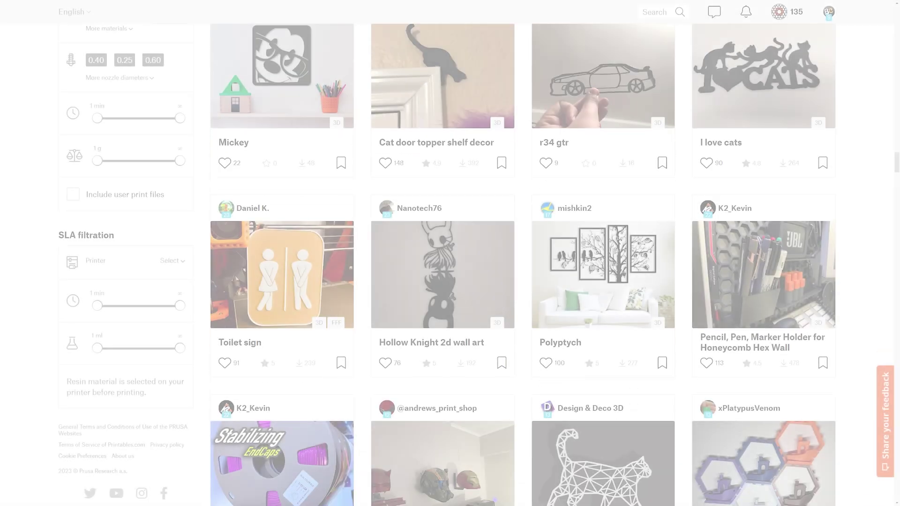
Browse the Printables wall-art results and open the Raven model page down to its Files section.
{"action": "scroll", "coordinate": [523, 262], "scroll_direction": "down", "scroll_amount": 20}
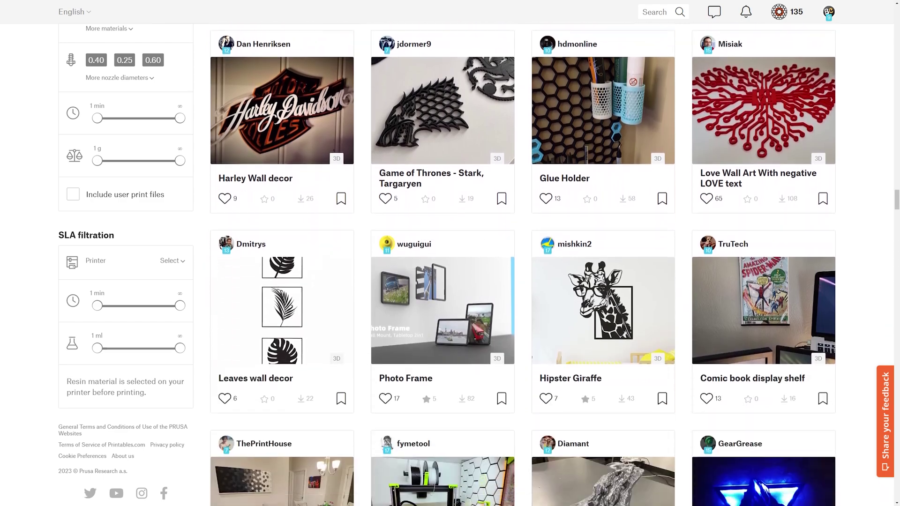
{"action": "scroll", "coordinate": [523, 263], "scroll_direction": "down", "scroll_amount": 20}
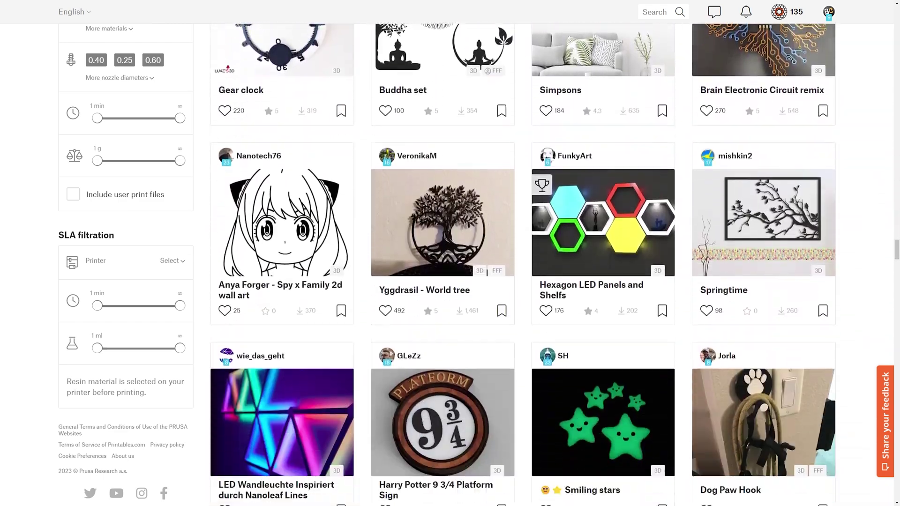
{"action": "scroll", "coordinate": [450, 262], "scroll_direction": "down", "scroll_amount": 7}
{"action": "left_click", "coordinate": [361, 281]}
{"action": "scroll", "coordinate": [450, 263], "scroll_direction": "down", "scroll_amount": 2}
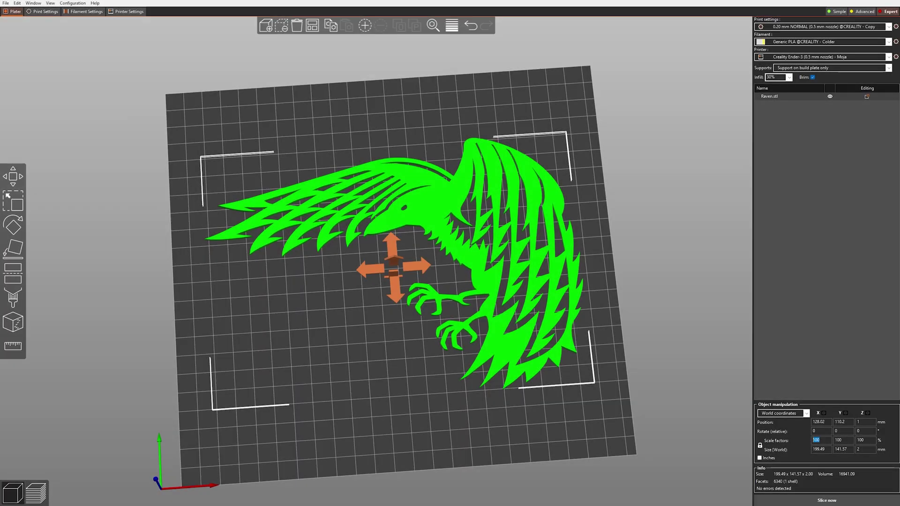
Apply a 300% scale factor to the raven and zoom out to see it overhang the bed.
{"action": "key", "text": "Return"}
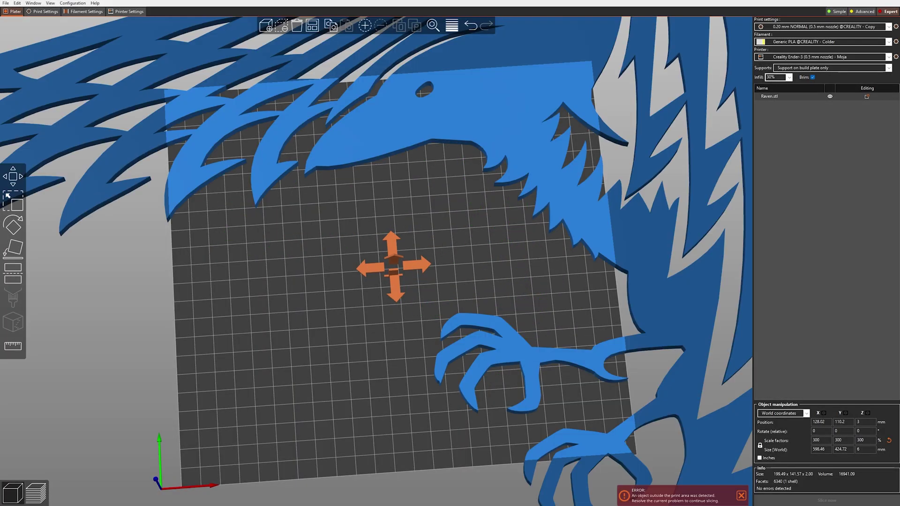
{"action": "scroll", "coordinate": [375, 260], "scroll_direction": "up", "scroll_amount": 2}
{"action": "scroll", "coordinate": [375, 260], "scroll_direction": "down", "scroll_amount": 6}
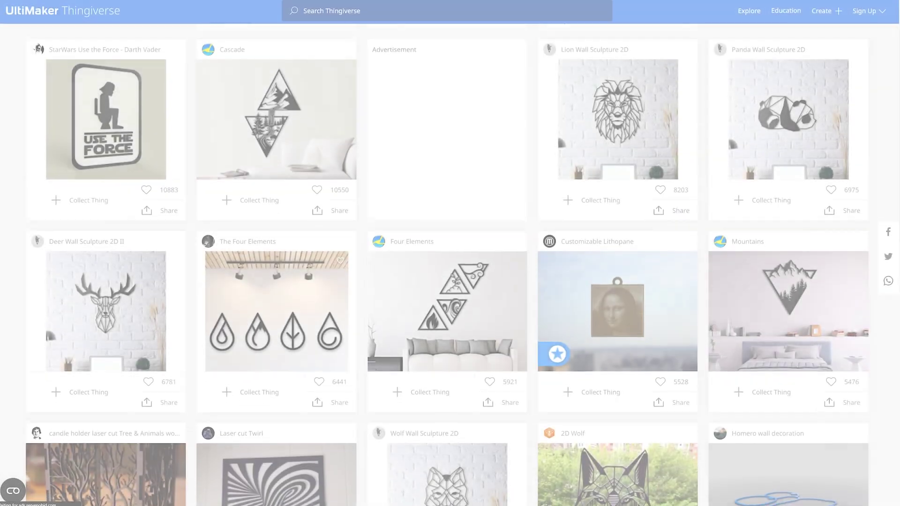
Scroll through several pages of Thingiverse's popular 2D Art wall-decor designs.
{"action": "scroll", "coordinate": [450, 262], "scroll_direction": "down", "scroll_amount": 3}
{"action": "scroll", "coordinate": [450, 262], "scroll_direction": "down", "scroll_amount": 5}
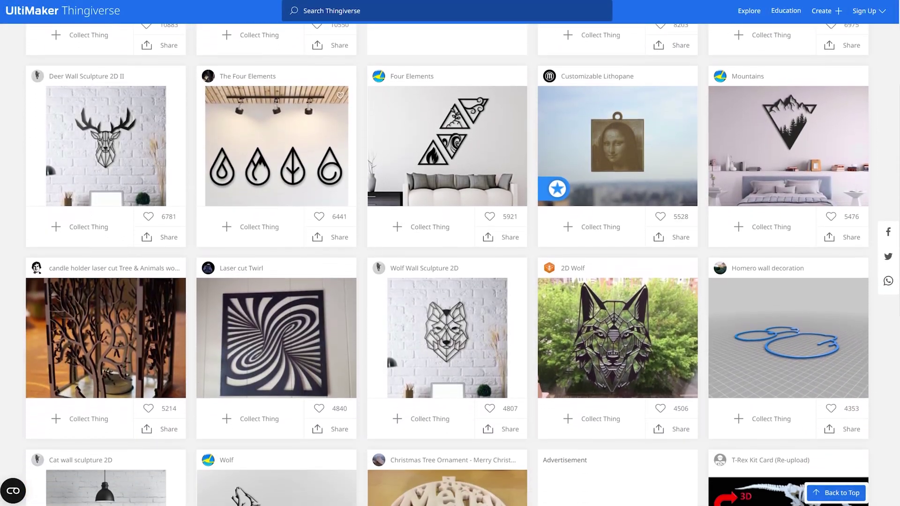
{"action": "scroll", "coordinate": [449, 263], "scroll_direction": "down", "scroll_amount": 1}
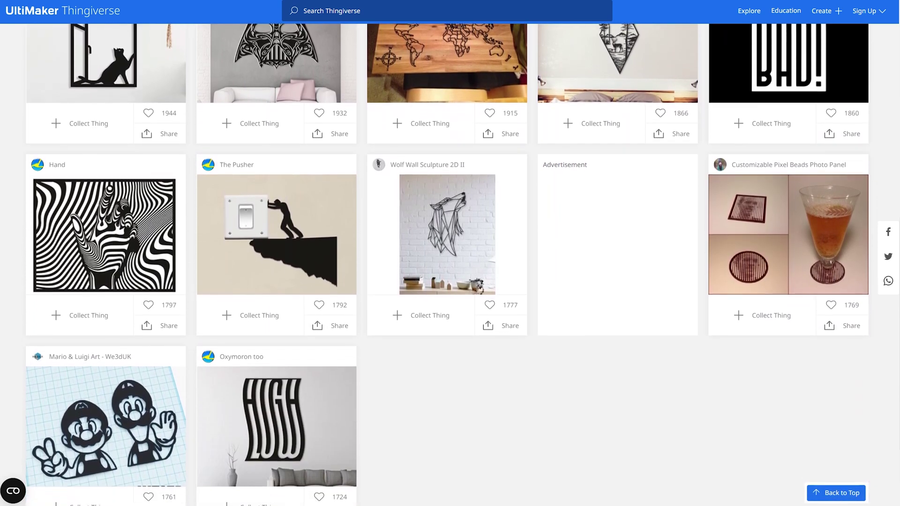
{"action": "scroll", "coordinate": [450, 253], "scroll_direction": "down", "scroll_amount": 2}
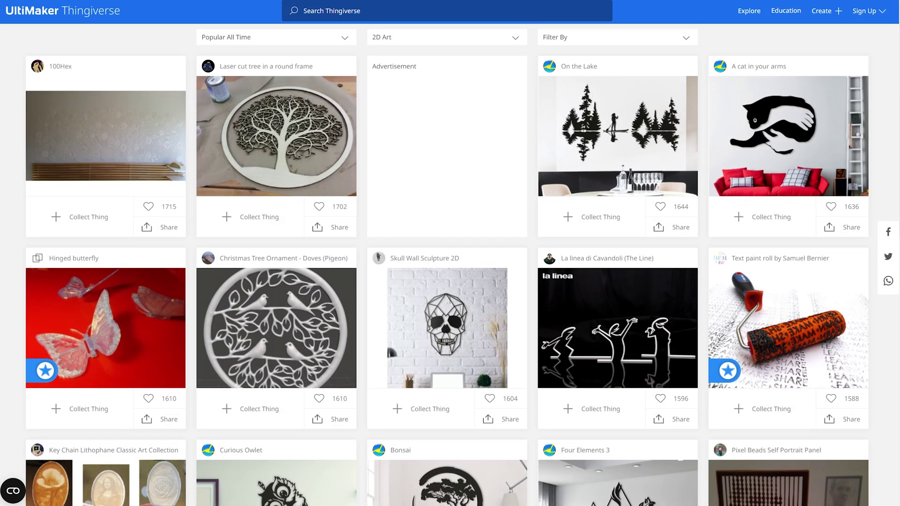
{"action": "scroll", "coordinate": [450, 263], "scroll_direction": "down", "scroll_amount": 6}
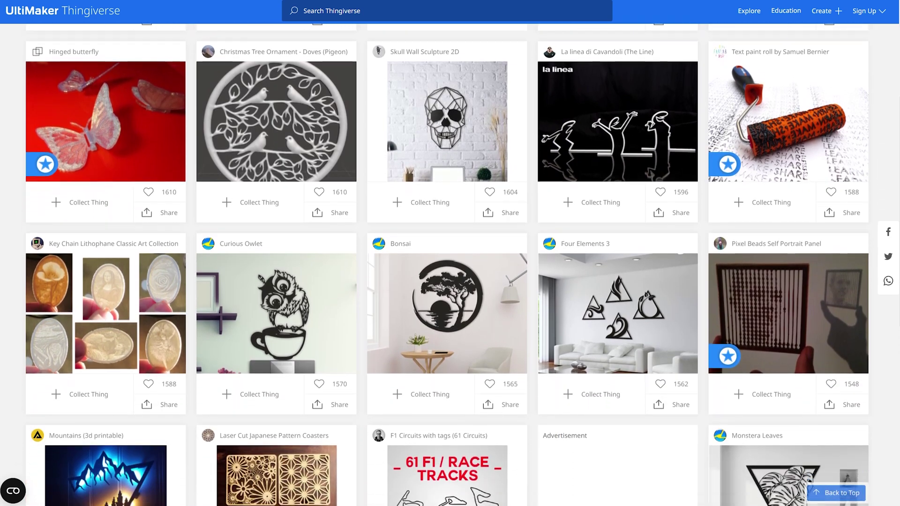
{"action": "scroll", "coordinate": [450, 253], "scroll_direction": "down", "scroll_amount": 5}
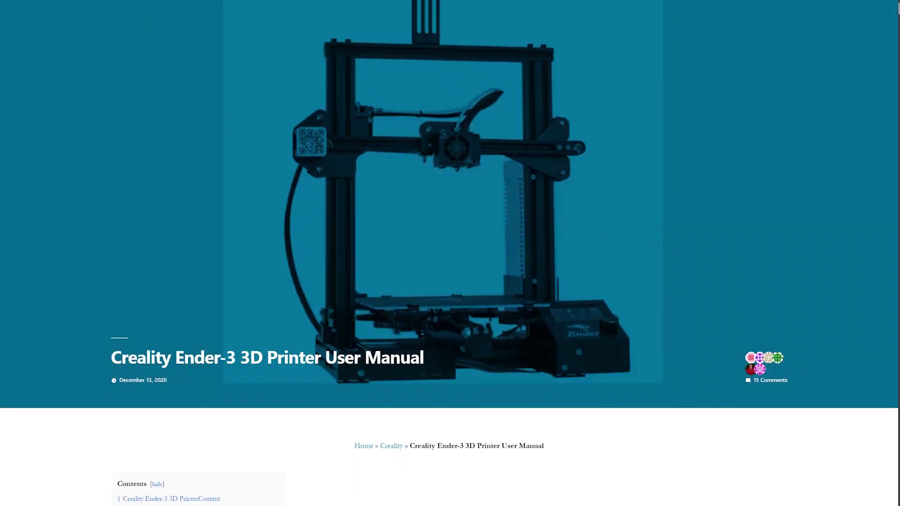
{"action": "scroll", "coordinate": [450, 253], "scroll_direction": "down", "scroll_amount": 10}
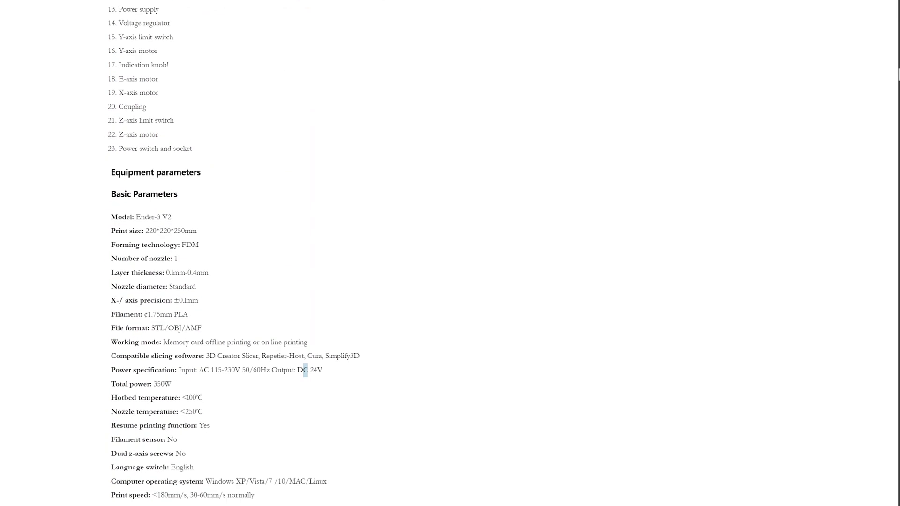
{"action": "scroll", "coordinate": [450, 253], "scroll_direction": "up", "scroll_amount": 5, "text": "ctrl"}
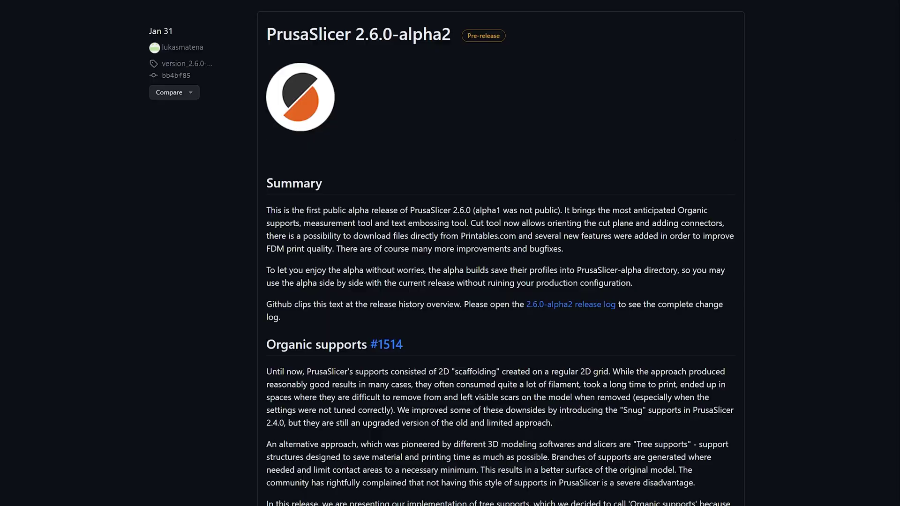
{"action": "scroll", "coordinate": [450, 253], "scroll_direction": "down", "scroll_amount": 15}
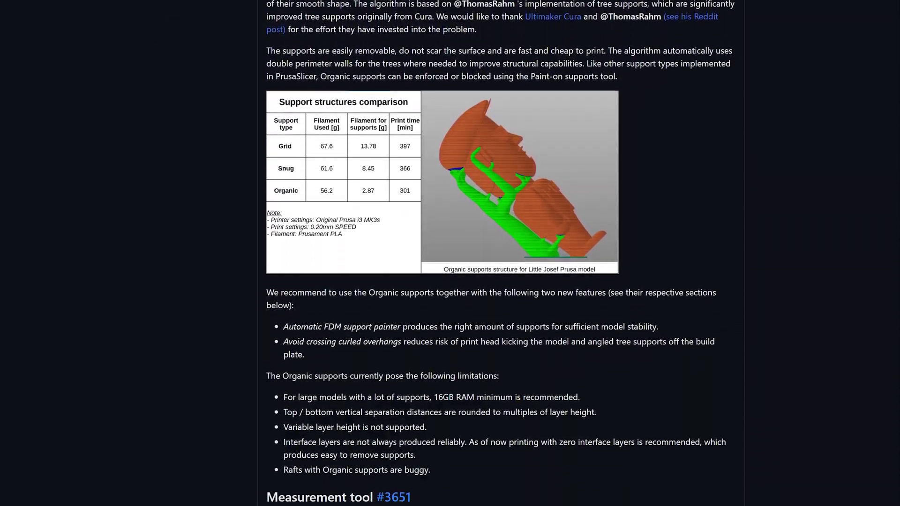
Scroll past the organic supports, measurement and emboss notes to the Cut tool section.
{"action": "scroll", "coordinate": [450, 253], "scroll_direction": "down", "scroll_amount": 15}
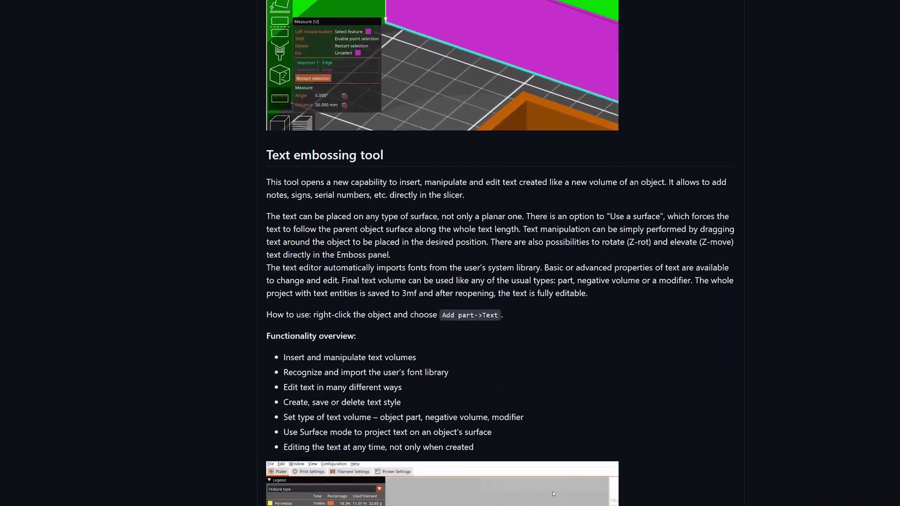
{"action": "scroll", "coordinate": [450, 253], "scroll_direction": "down", "scroll_amount": 12}
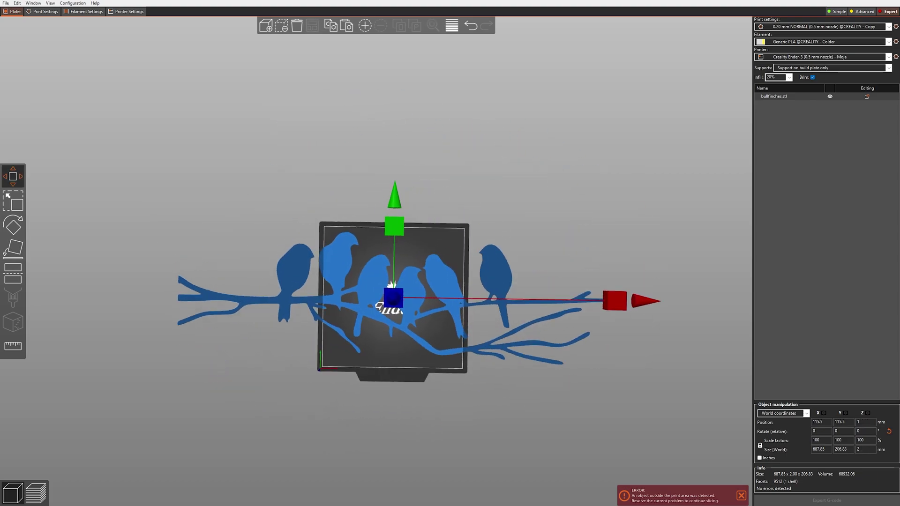
In top view, start the Cut tool on the bullfinch model and turn the cut plane upright across the branch.
{"action": "left_click_drag", "start_coordinate": [389, 286], "coordinate": [499, 308]}
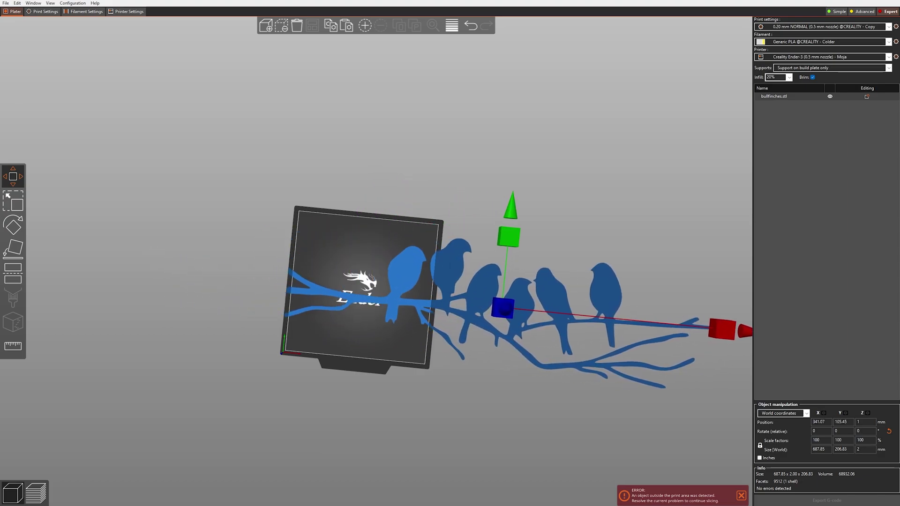
{"action": "key", "text": "1"}
{"action": "key", "text": "c"}
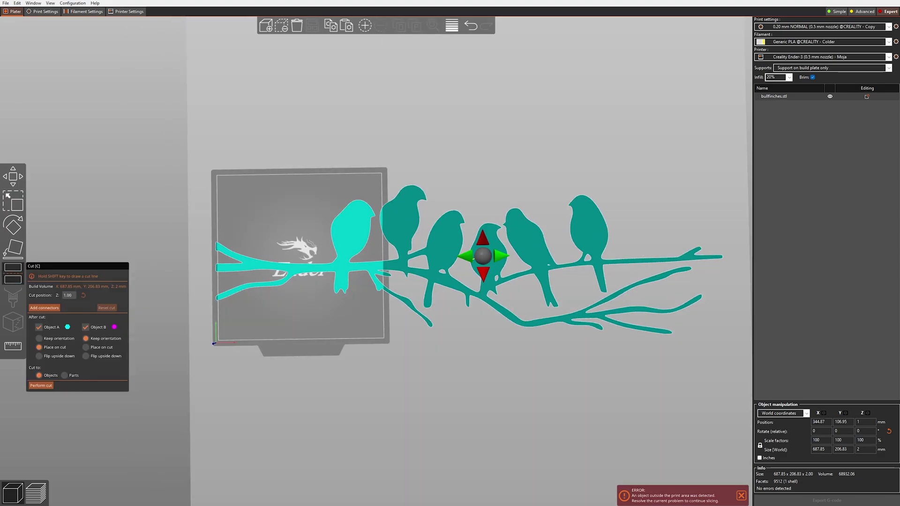
{"action": "left_click_drag", "start_coordinate": [516, 352], "coordinate": [539, 445]}
{"action": "left_click_drag", "start_coordinate": [361, 181], "coordinate": [337, 257]}
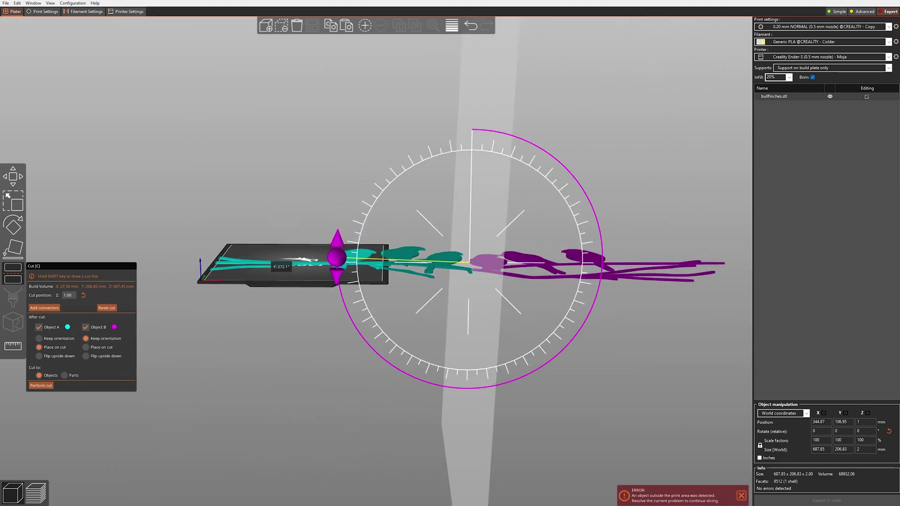
{"action": "left_click_drag", "start_coordinate": [300, 337], "coordinate": [276, 277]}
Position the cut at the bed edge and split the branch into 215 mm and 476 mm pieces.
{"action": "scroll", "coordinate": [379, 263], "scroll_direction": "up", "scroll_amount": 8}
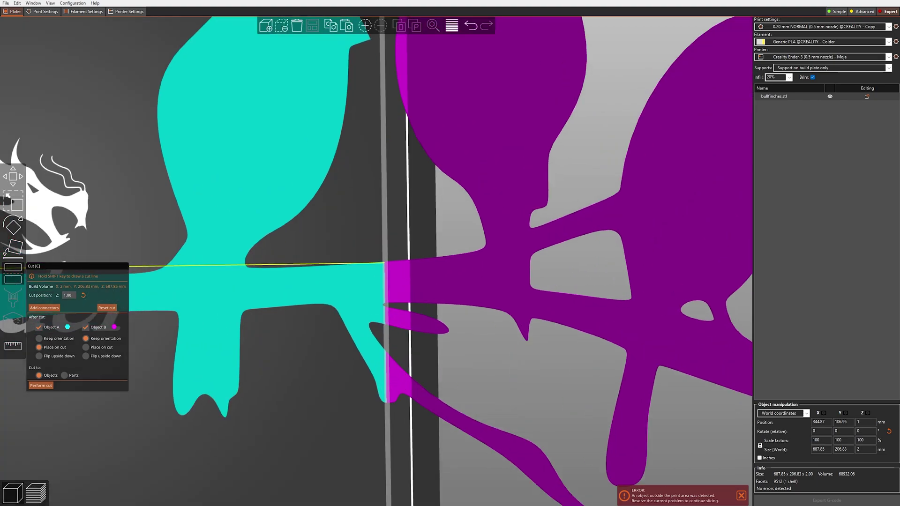
{"action": "scroll", "coordinate": [378, 263], "scroll_direction": "down", "scroll_amount": 7}
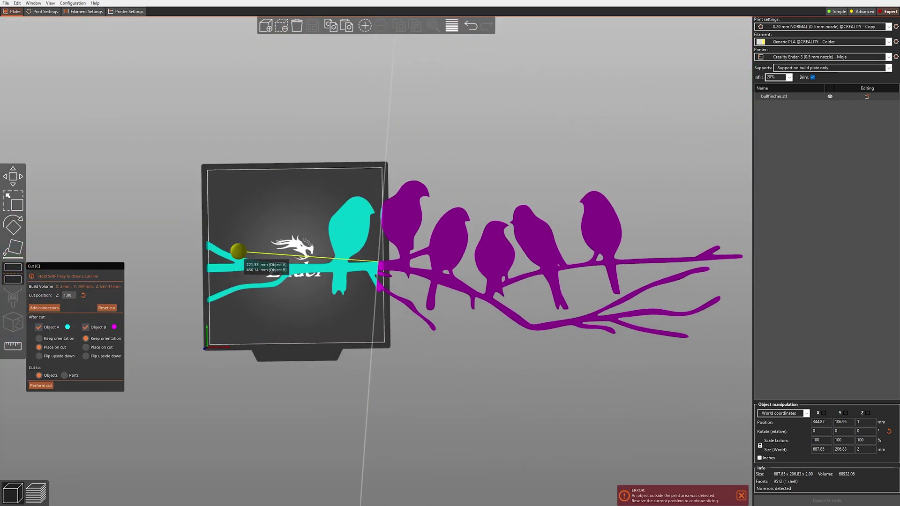
{"action": "scroll", "coordinate": [377, 264], "scroll_direction": "up", "scroll_amount": 5}
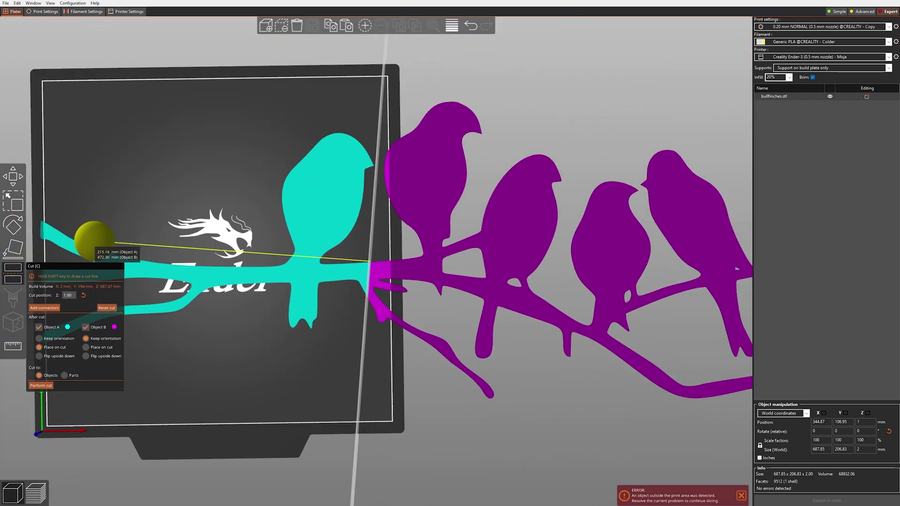
{"action": "scroll", "coordinate": [378, 264], "scroll_direction": "down", "scroll_amount": 5}
{"action": "left_click", "coordinate": [41, 385]}
{"action": "left_click_drag", "start_coordinate": [329, 281], "coordinate": [375, 263]}
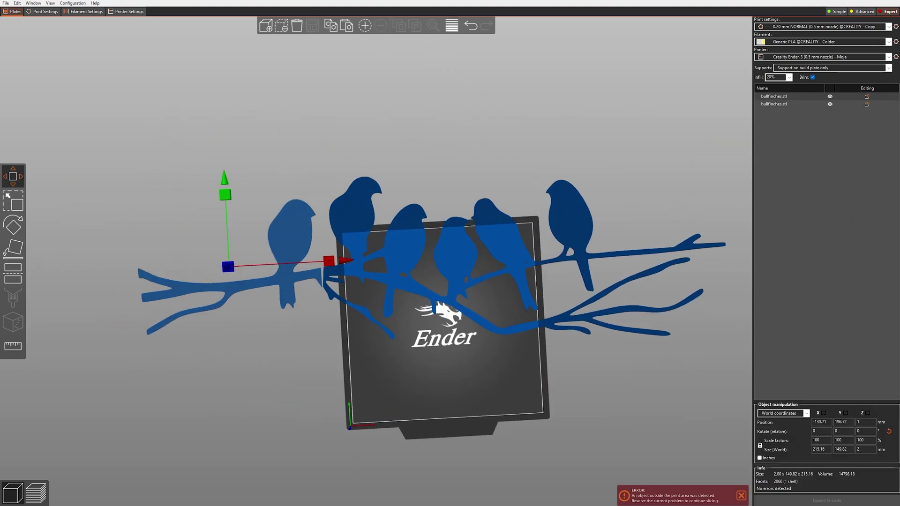
Move the five-bird piece off to the right and the one-bird piece onto the bed.
{"action": "key", "text": "r"}
{"action": "key", "text": "m"}
{"action": "left_click_drag", "start_coordinate": [421, 329], "coordinate": [375, 309]}
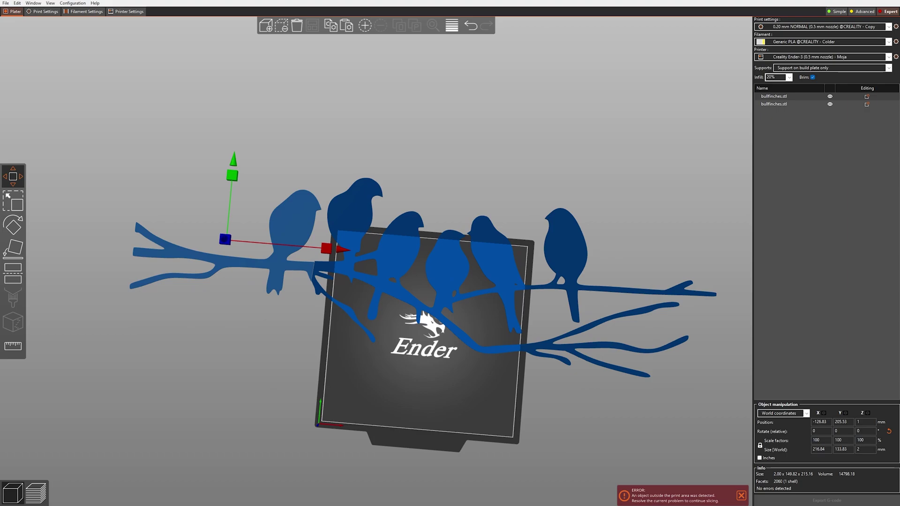
{"action": "left_click_drag", "start_coordinate": [502, 221], "coordinate": [643, 302]}
{"action": "left_click_drag", "start_coordinate": [301, 232], "coordinate": [422, 234]}
Select the one-bird piece and choose Export as STL/OBJ from its context menu.
{"action": "key", "text": "1"}
{"action": "left_click", "coordinate": [675, 263]}
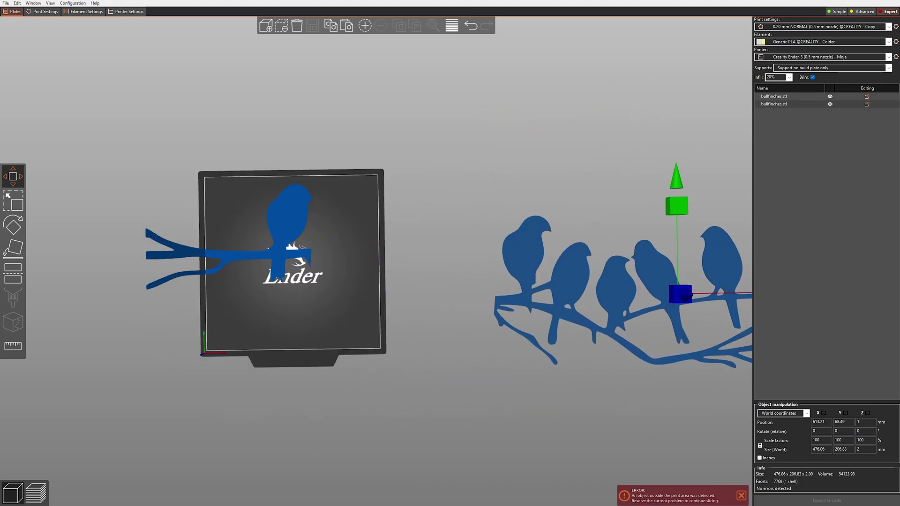
{"action": "left_click", "coordinate": [300, 262]}
{"action": "right_click", "coordinate": [345, 259]}
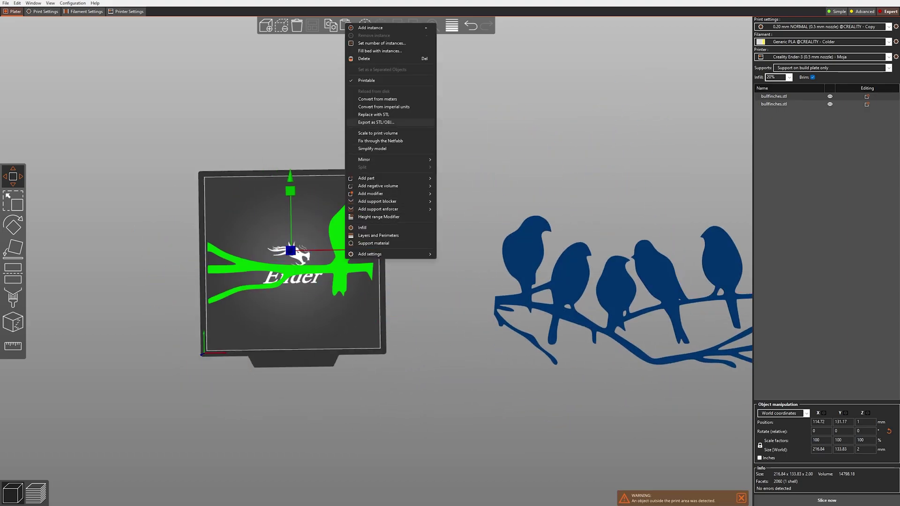
{"action": "left_click", "coordinate": [375, 121]}
Save the exported STL, delete the green bird piece, and cut the remaining birds object in two.
{"action": "key", "text": "Return"}
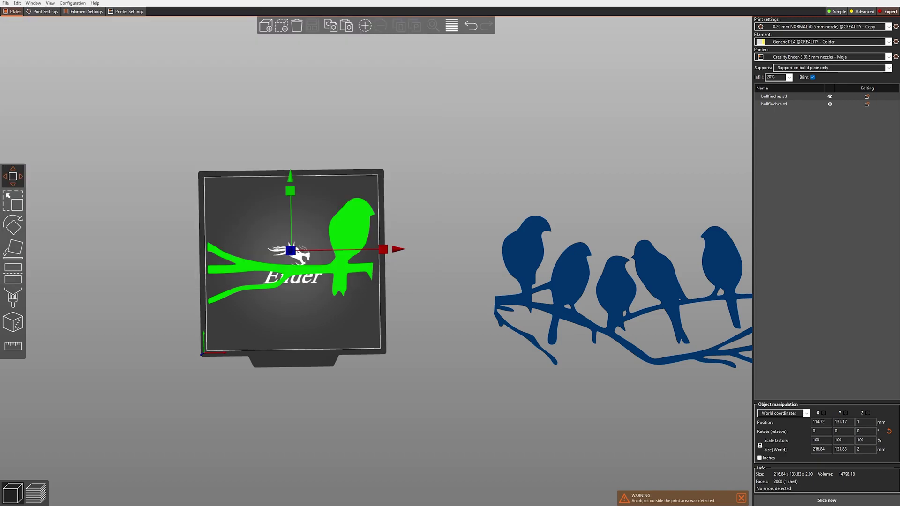
{"action": "key", "text": "Delete"}
{"action": "key", "text": "ctrl+a"}
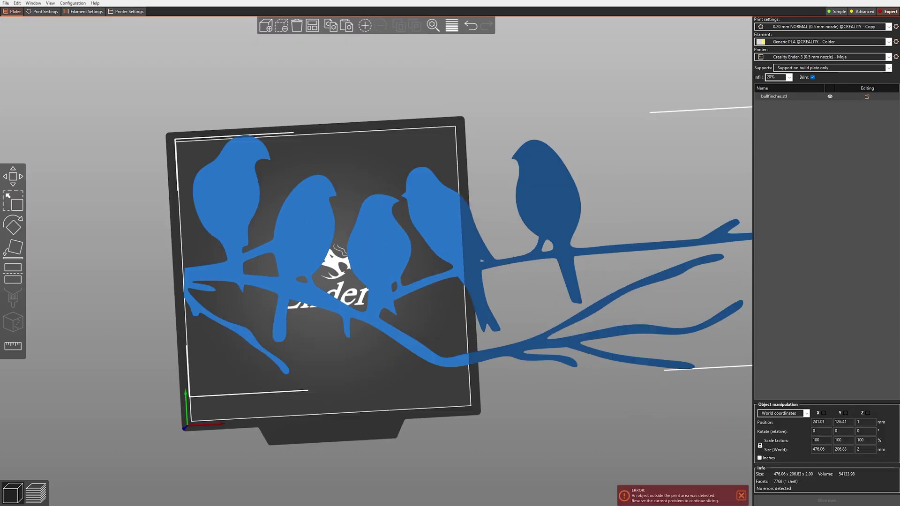
{"action": "key", "text": "c"}
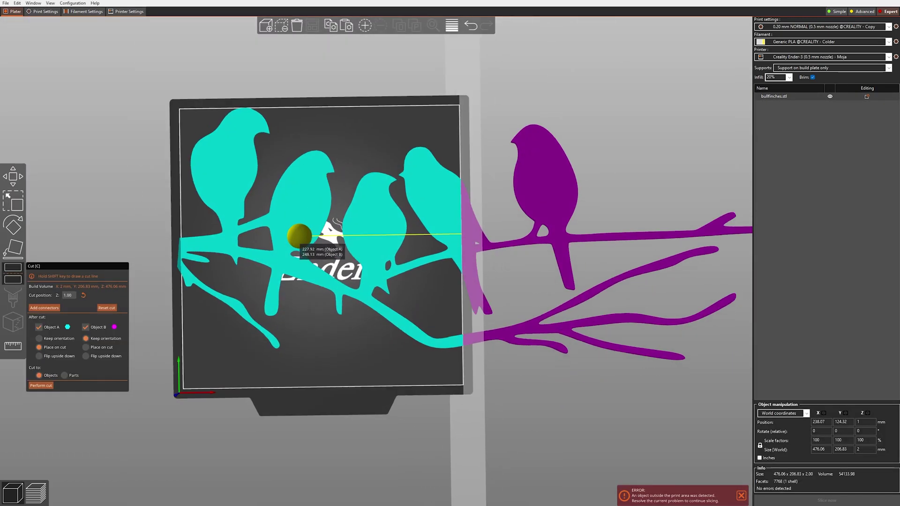
{"action": "left_click", "coordinate": [40, 386]}
Delete the unneeded cut part, rotate and cut the remaining piece again, then turn the raven's cut plane vertical.
{"action": "key", "text": "1"}
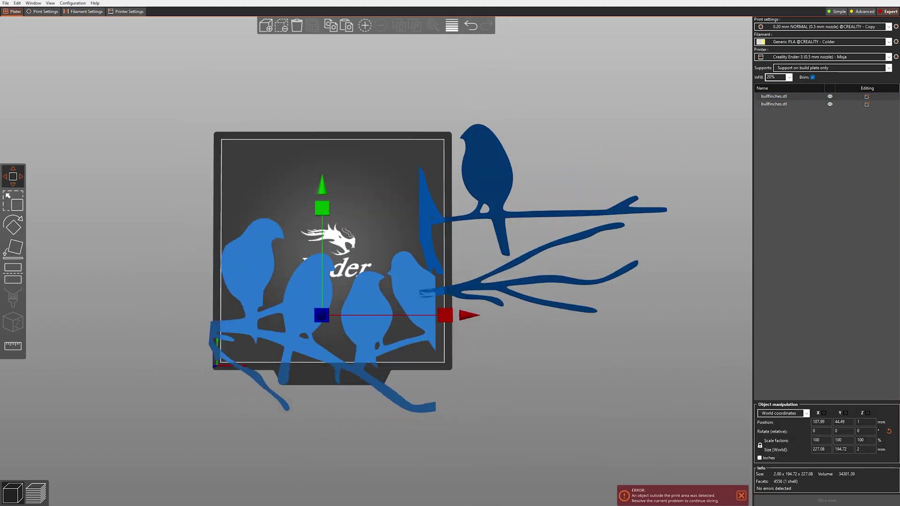
{"action": "right_click", "coordinate": [263, 238]}
{"action": "key", "text": "Escape"}
{"action": "key", "text": "Delete"}
{"action": "key", "text": "a"}
{"action": "key", "text": "z"}
{"action": "key", "text": "r"}
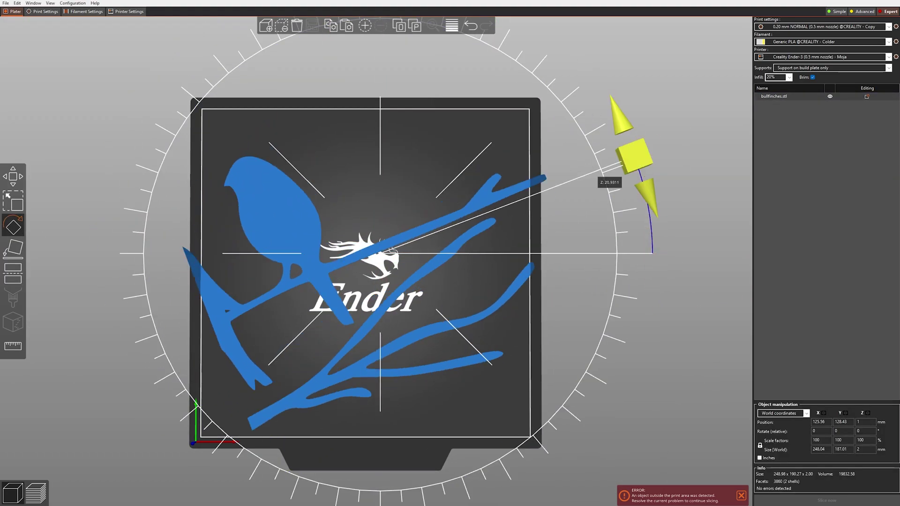
{"action": "key", "text": "c"}
{"action": "left_click", "coordinate": [41, 386]}
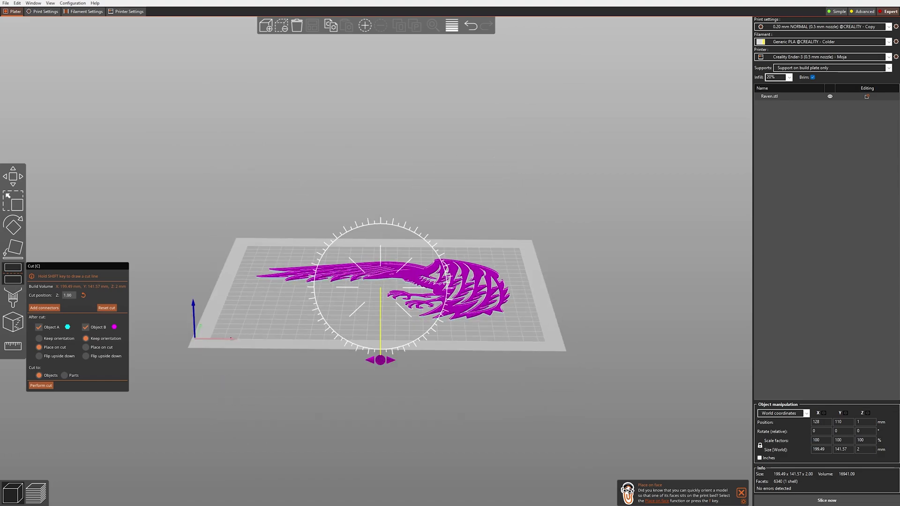
{"action": "left_click_drag", "start_coordinate": [380, 360], "coordinate": [302, 289]}
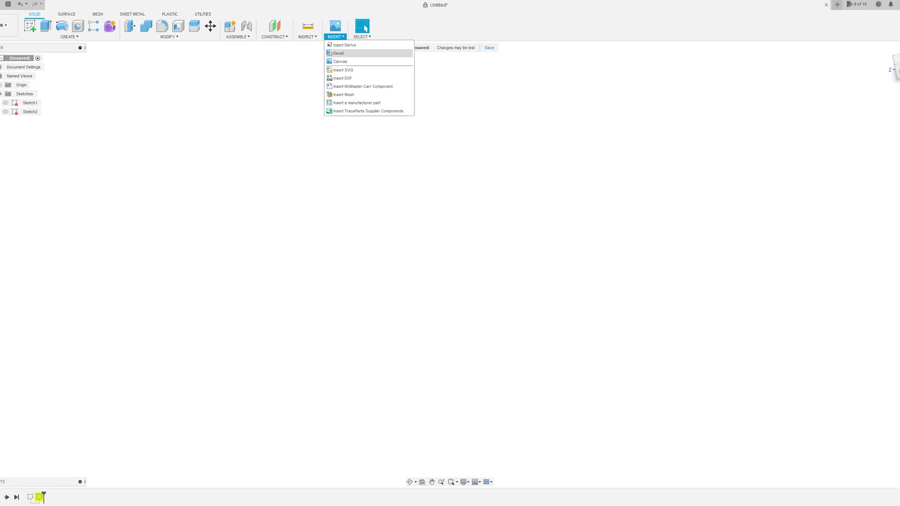
Insert Raven.stl into the design as a mesh.
{"action": "left_click", "coordinate": [343, 94]}
{"action": "double_click", "coordinate": [58, 126]}
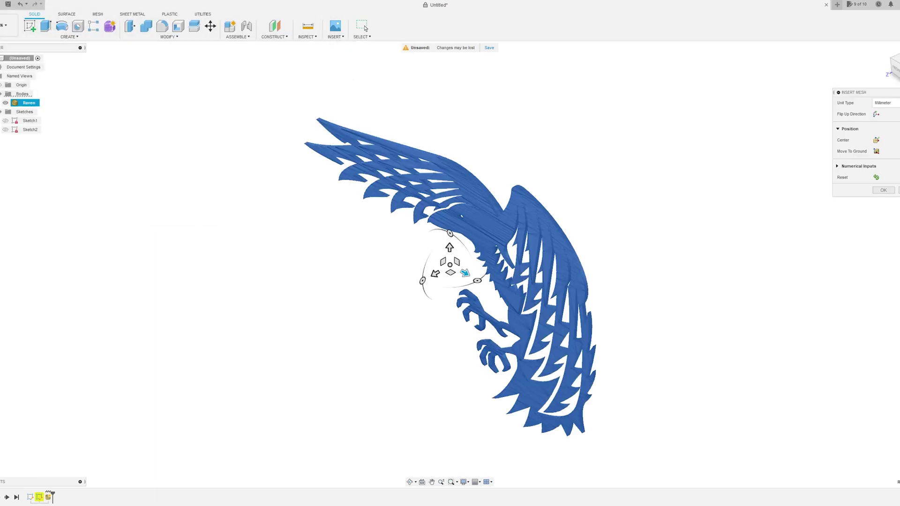
{"action": "key", "text": "Return"}
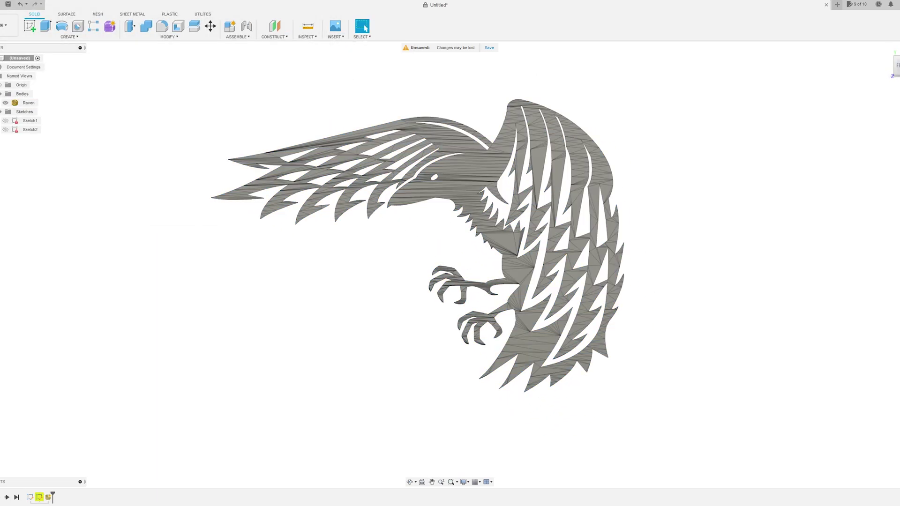
Convert the Raven mesh into a body with Mesh > Modify > Convert Mesh.
{"action": "left_click", "coordinate": [365, 28]}
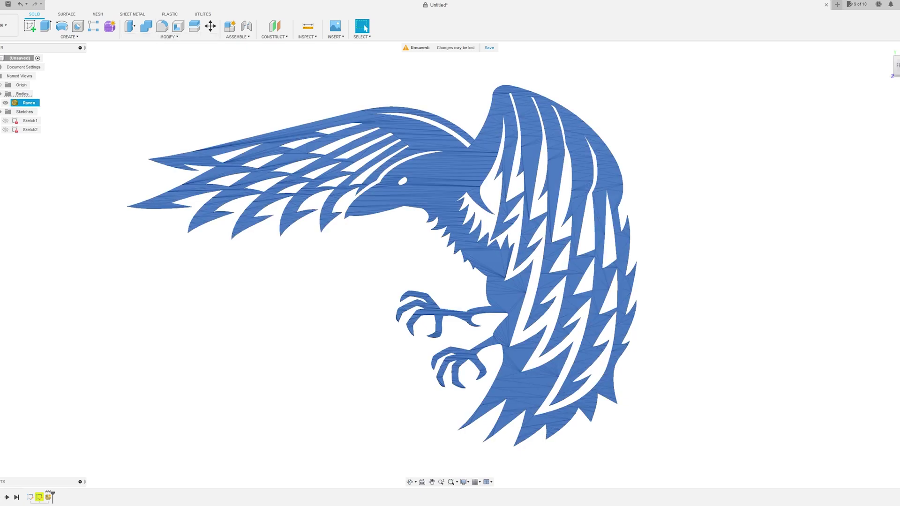
{"action": "left_click", "coordinate": [188, 37]}
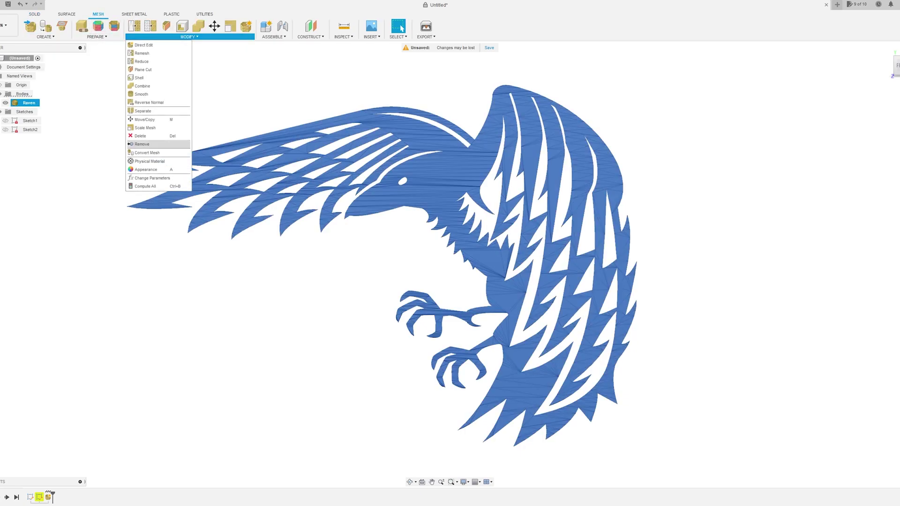
{"action": "left_click", "coordinate": [147, 153]}
{"action": "left_click", "coordinate": [399, 27]}
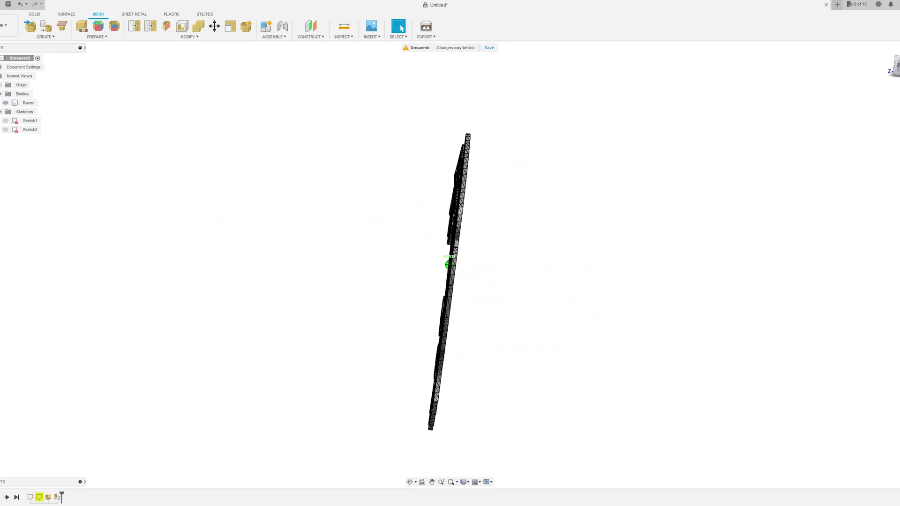
{"action": "left_click", "coordinate": [29, 102]}
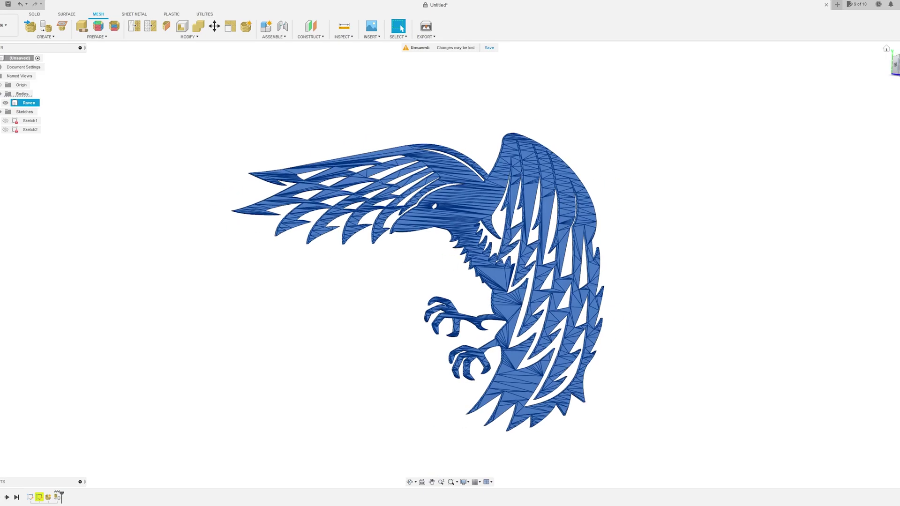
{"action": "key", "text": "Escape"}
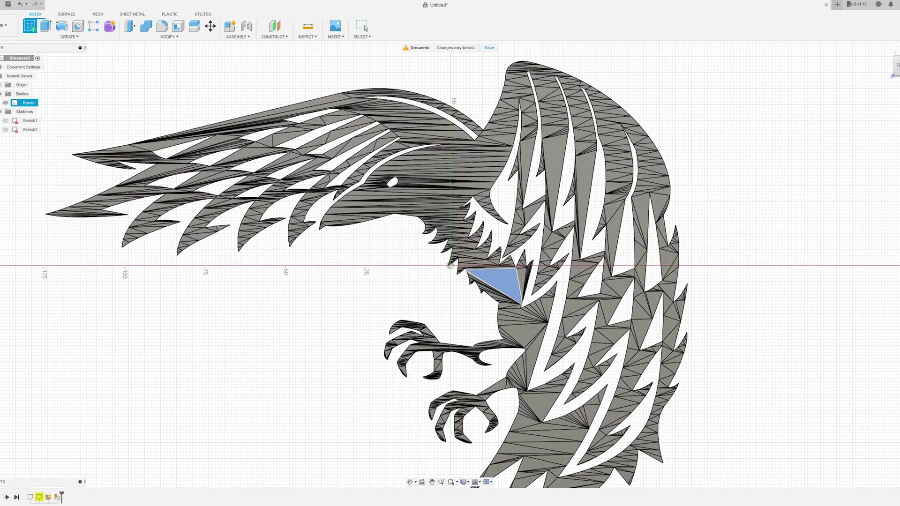
Fix the circle at 246.57 mm diameter, extrude the raven profiles, and finish the wing-gap line sketch.
{"action": "left_click", "coordinate": [520, 383]}
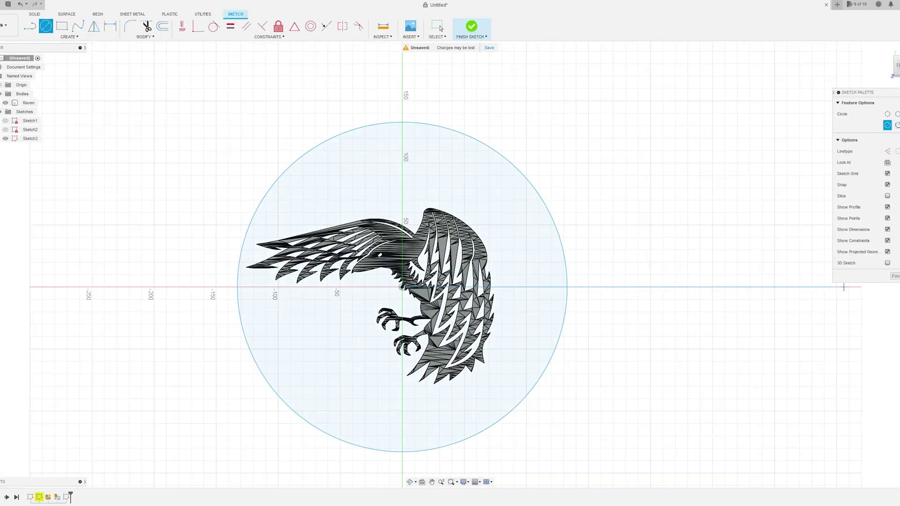
{"action": "key", "text": "e"}
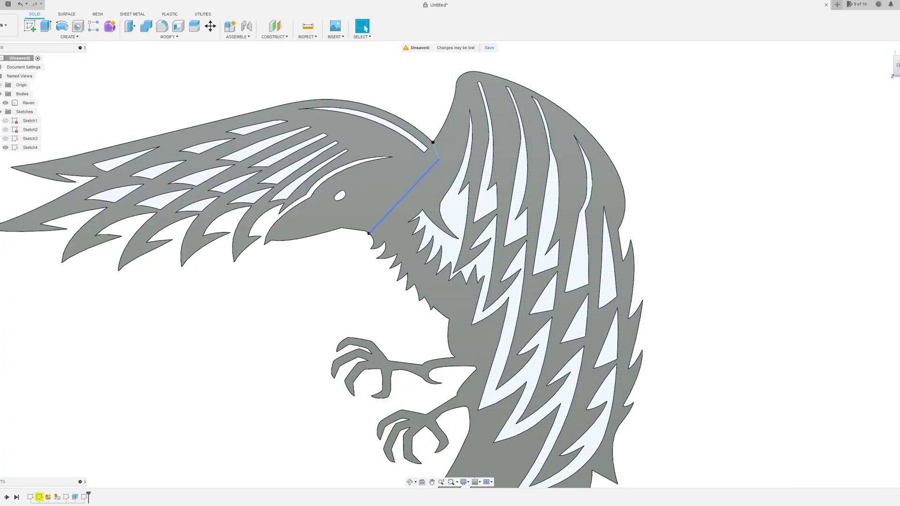
{"action": "left_click", "coordinate": [168, 37]}
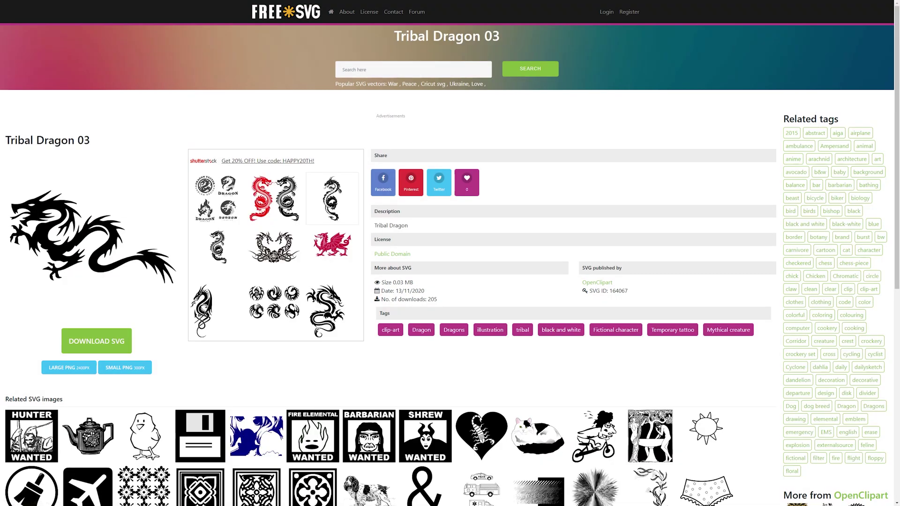
Get the Tribal Dragon 03 SVG from FreeSVG so it can be inserted into Fusion 360.
{"action": "scroll", "coordinate": [450, 281], "scroll_direction": "down", "scroll_amount": 1}
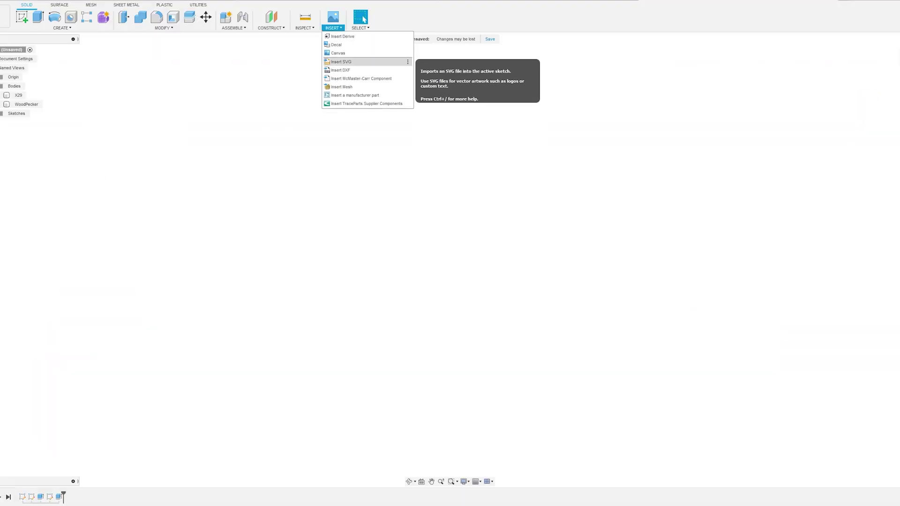
{"action": "left_click", "coordinate": [341, 61]}
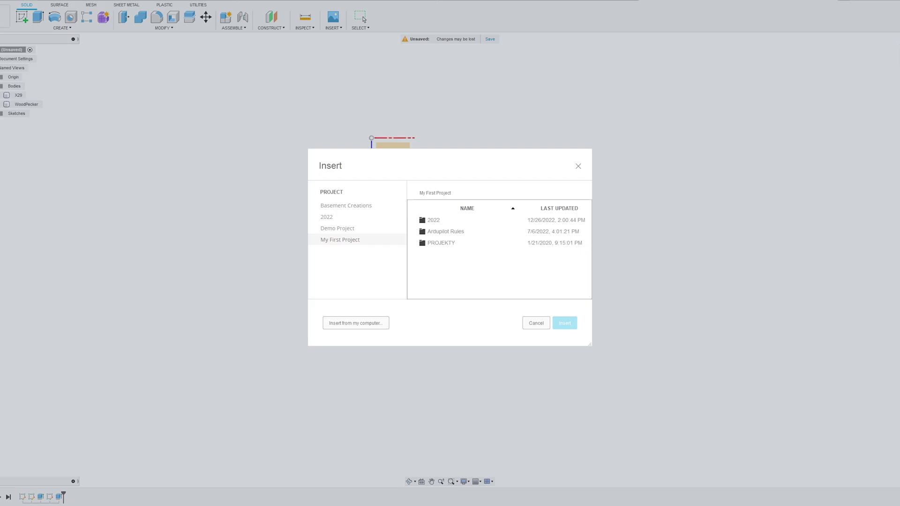
Insert Tribal-Dragon-03.svg from the computer onto a sketch plane and finish the sketch.
{"action": "left_click", "coordinate": [356, 322]}
{"action": "left_click", "coordinate": [63, 72]}
{"action": "key", "text": "Return"}
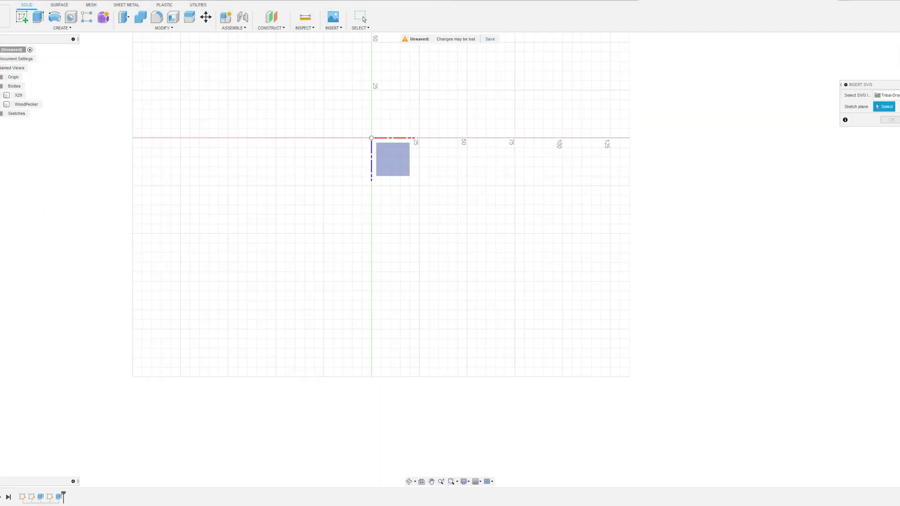
{"action": "left_click", "coordinate": [393, 159]}
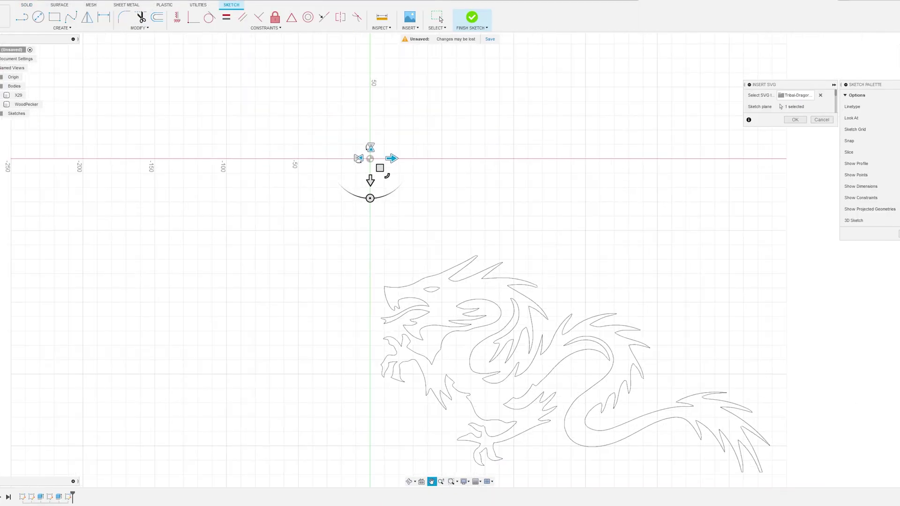
{"action": "left_click", "coordinate": [795, 120]}
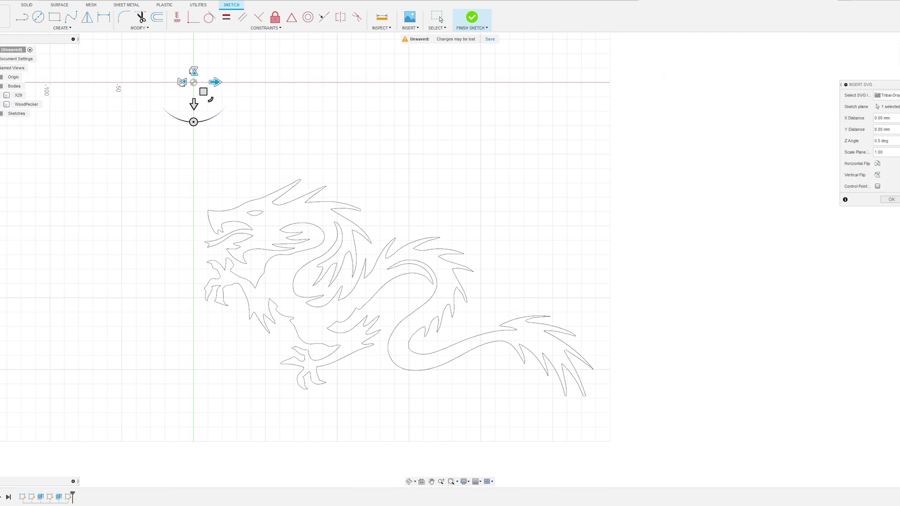
{"action": "left_click", "coordinate": [471, 18]}
Extrude the dragon profile 1.2 mm into the new body Body3.
{"action": "key", "text": "e"}
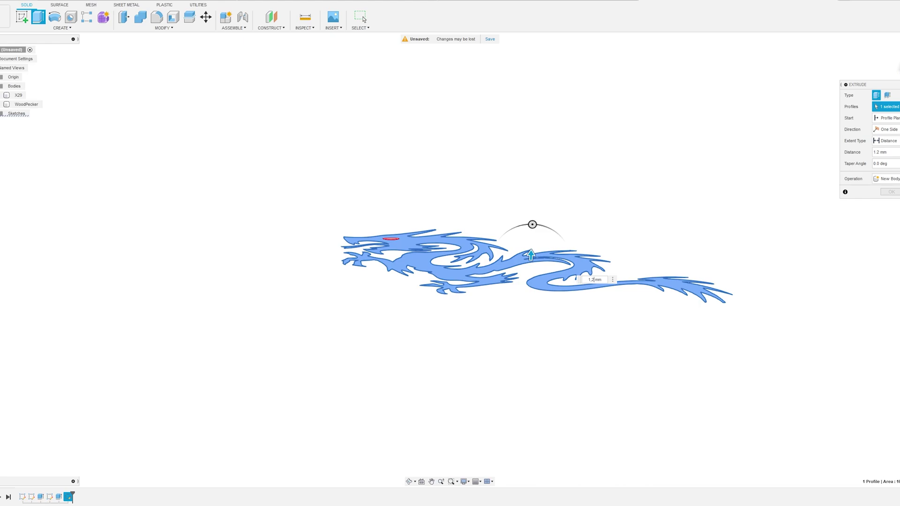
{"action": "key", "text": "Return"}
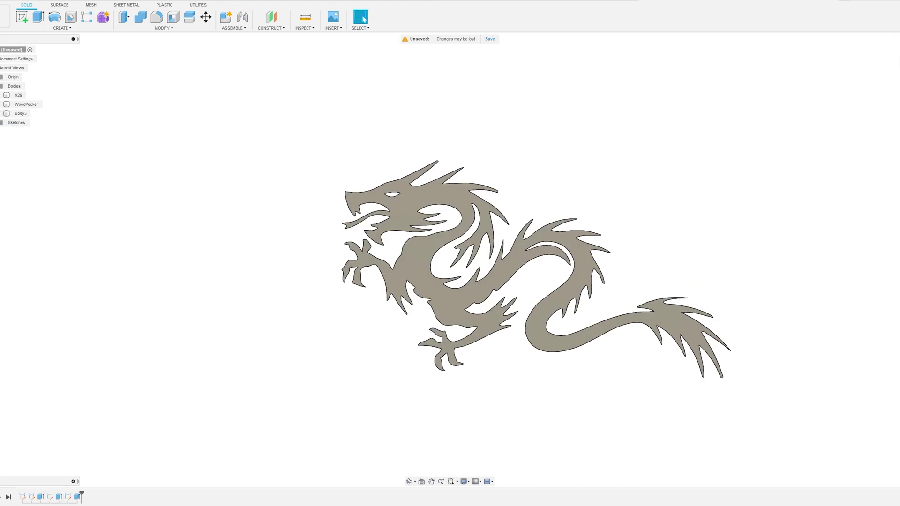
{"action": "left_click", "coordinate": [21, 113]}
Start a new sketch on the dragon and draw a line bridging one gap.
{"action": "key", "text": "s"}
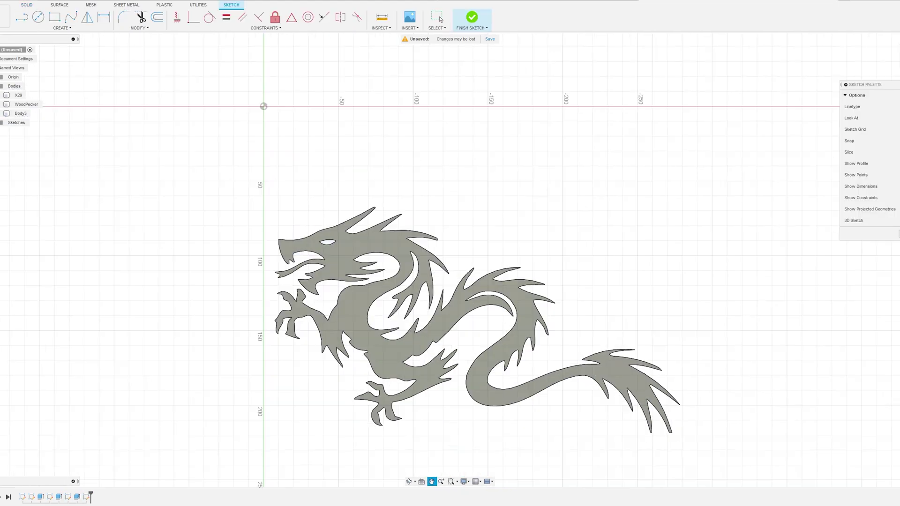
{"action": "left_click", "coordinate": [417, 247]}
{"action": "left_click", "coordinate": [428, 326]}
{"action": "scroll", "coordinate": [428, 325], "scroll_direction": "up", "scroll_amount": 5}
{"action": "scroll", "coordinate": [496, 268], "scroll_direction": "down", "scroll_amount": 6}
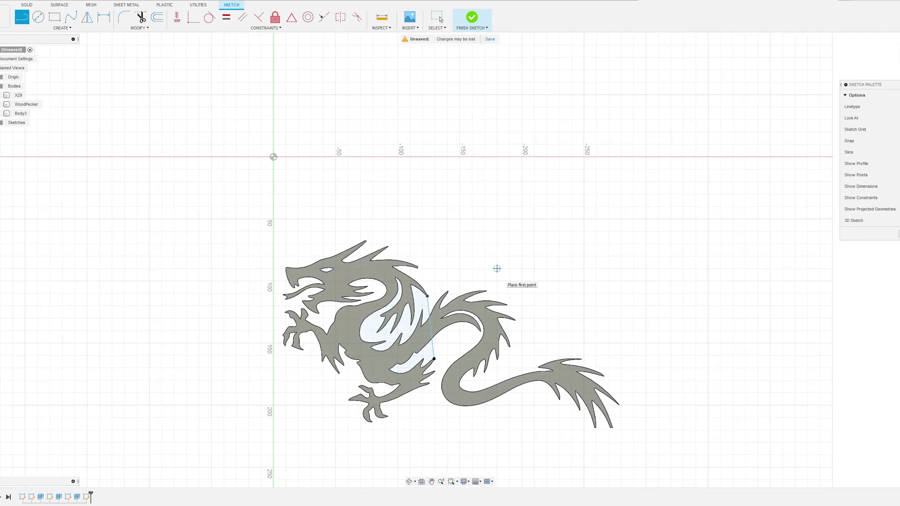